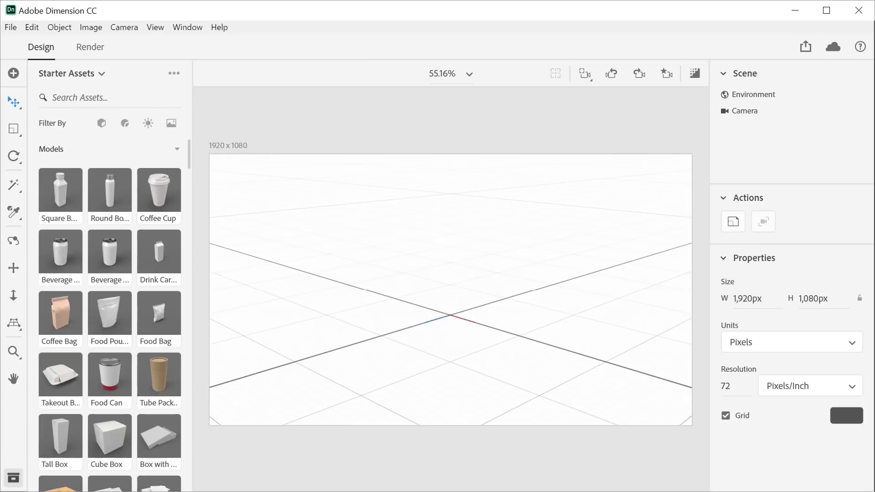
Add the Food Can model from the starter assets to the scene.
scroll(150, 247, "down", 5)
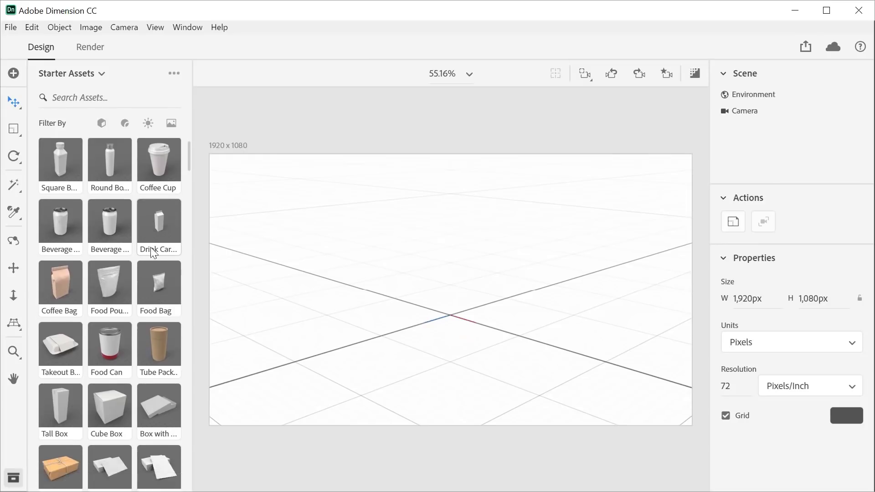
scroll(142, 256, "up", 4)
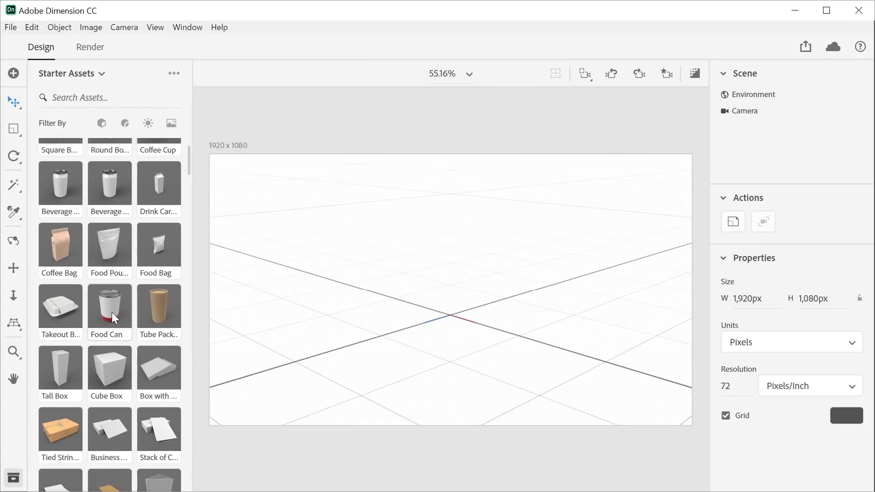
left_click(111, 312)
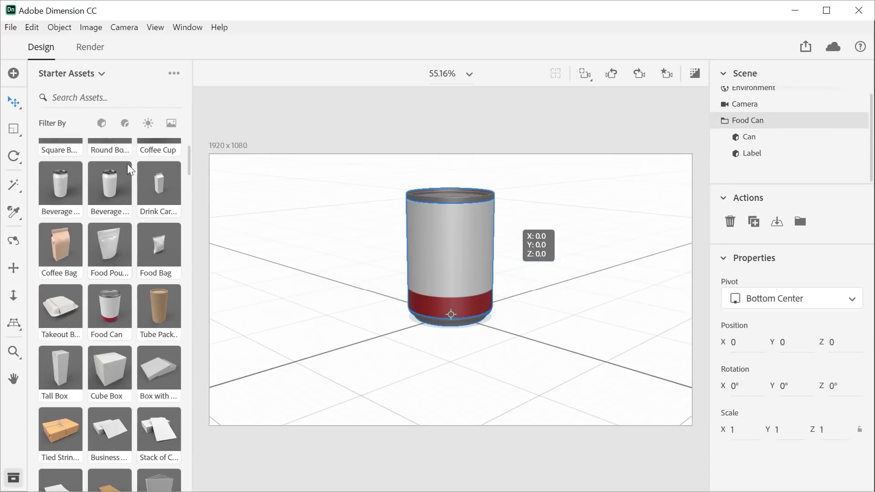
Apply the Aluminum material from the starter assets to the whole food can.
left_click(126, 124)
scroll(109, 219, "down", 8)
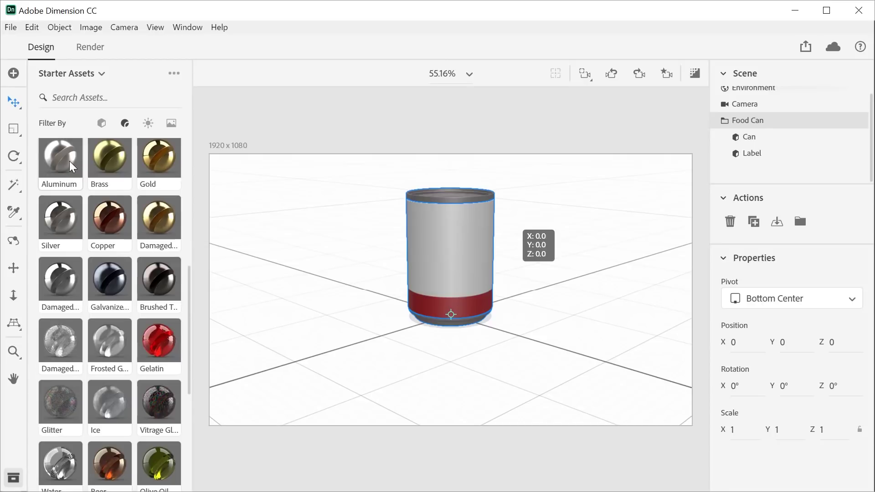
left_click(70, 167)
key("1")
left_click_drag(471, 241, 481, 255)
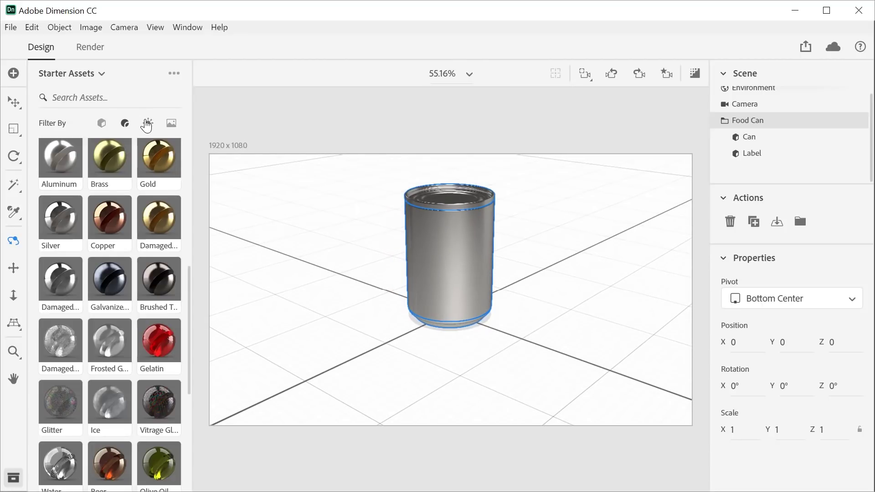
Light the scene with the Studio Light Arch environment that has a bright horizontal band and preview its image.
left_click(147, 124)
scroll(89, 304, "up", 4)
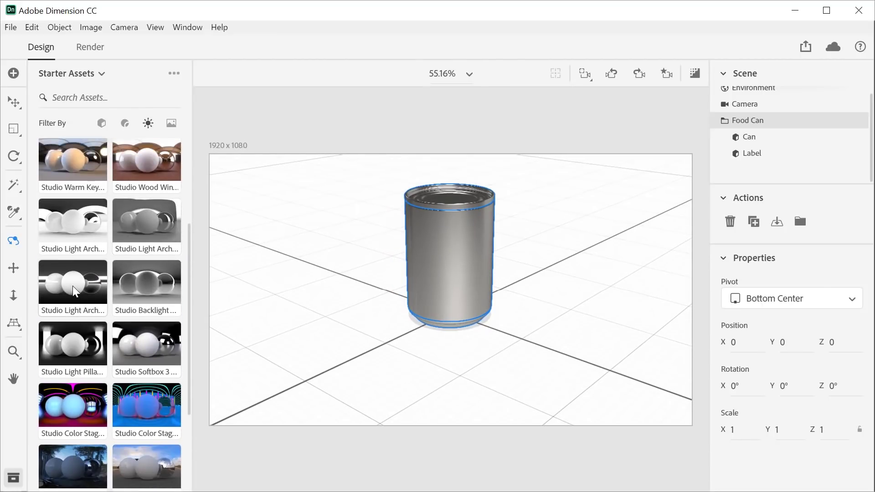
left_click(73, 286)
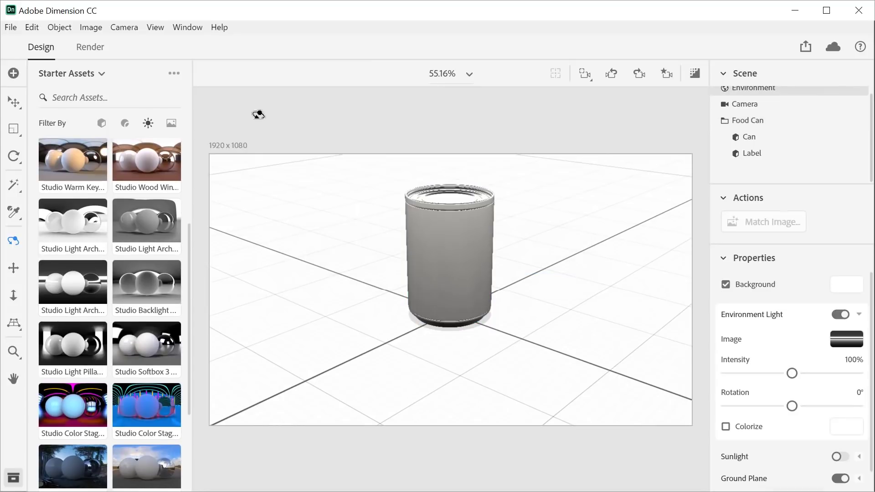
left_click(852, 340)
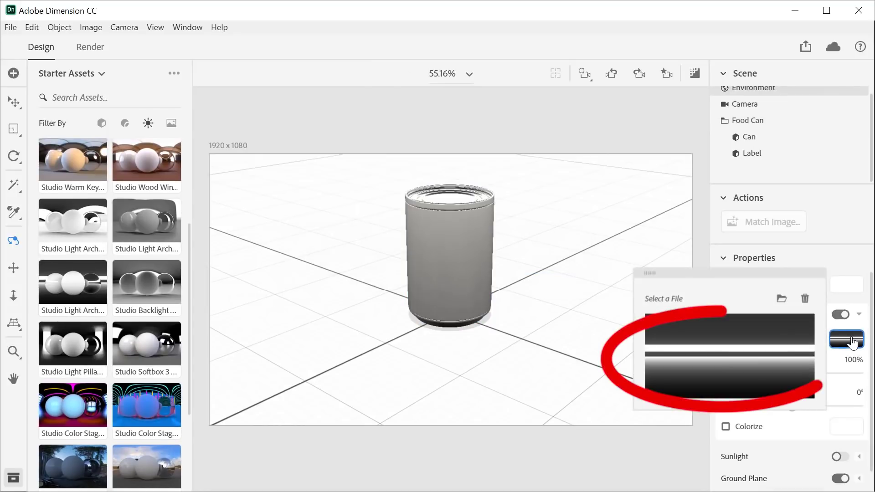
left_click(559, 191)
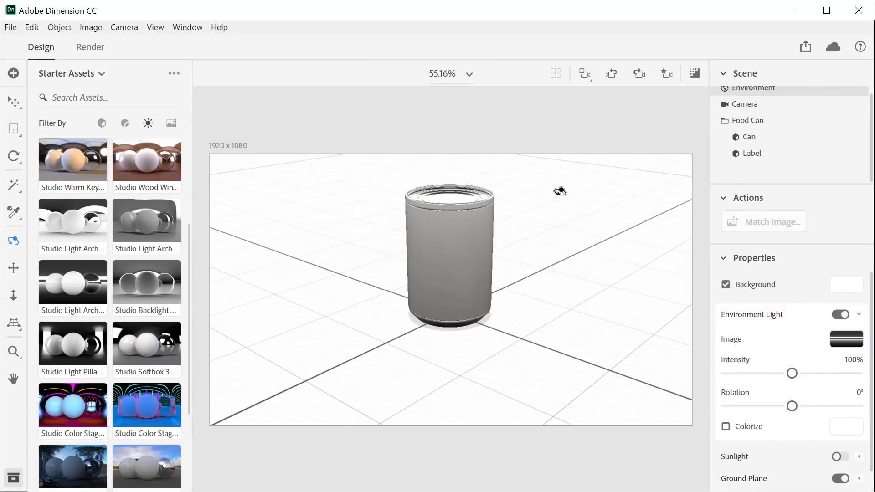
mouse_move(442, 252)
left_mouse_down()
mouse_move(447, 236)
mouse_move(486, 246)
mouse_move(478, 264)
mouse_move(460, 266)
mouse_move(451, 252)
left_mouse_up()
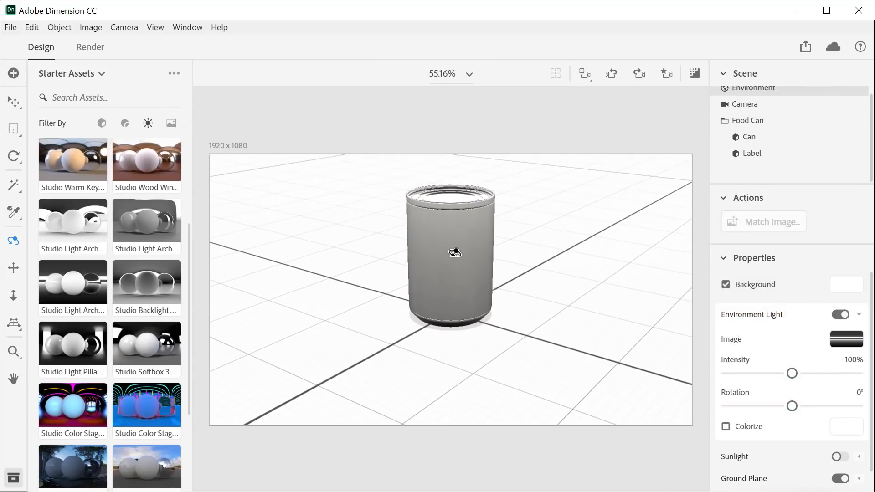
Use the green Dashes image as the base color of the can label's Aluminum material.
left_click(170, 125)
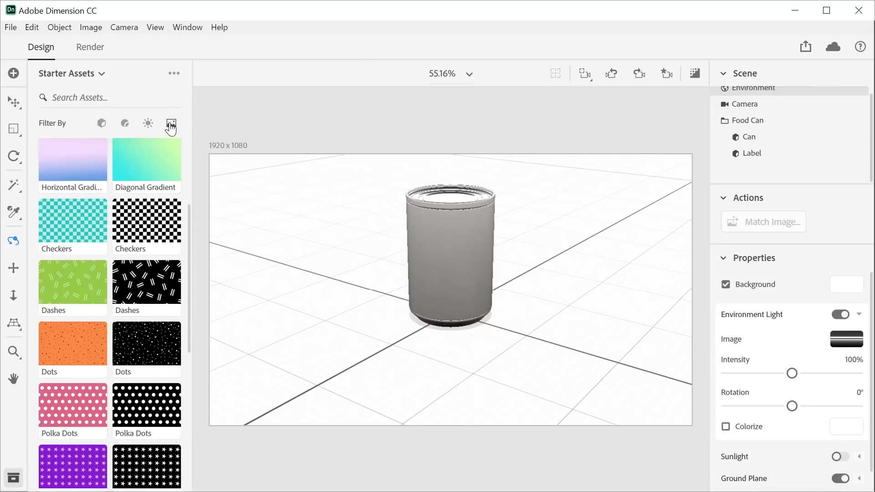
double_click(442, 268)
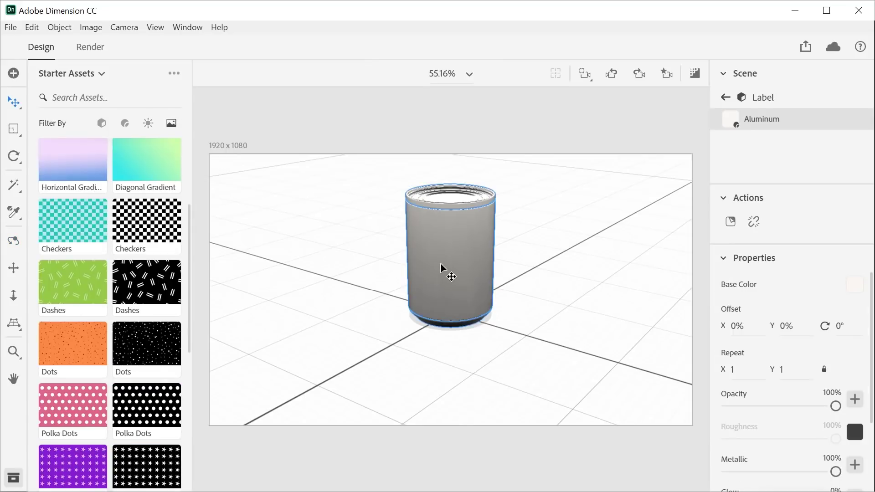
left_click_drag(71, 278, 854, 285)
key("1")
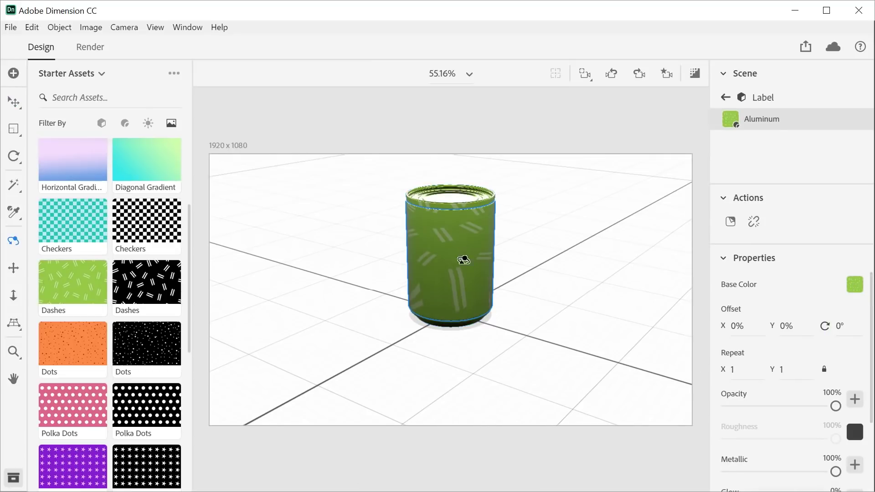
left_click_drag(463, 253, 498, 264)
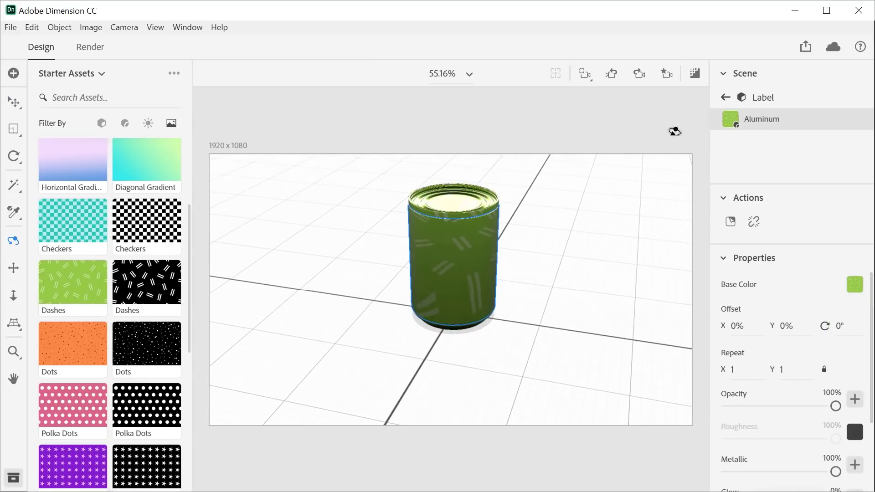
Return to the scene's object list and reapply the Aluminum material to the whole Food Can group.
left_click(726, 97)
left_click(736, 130)
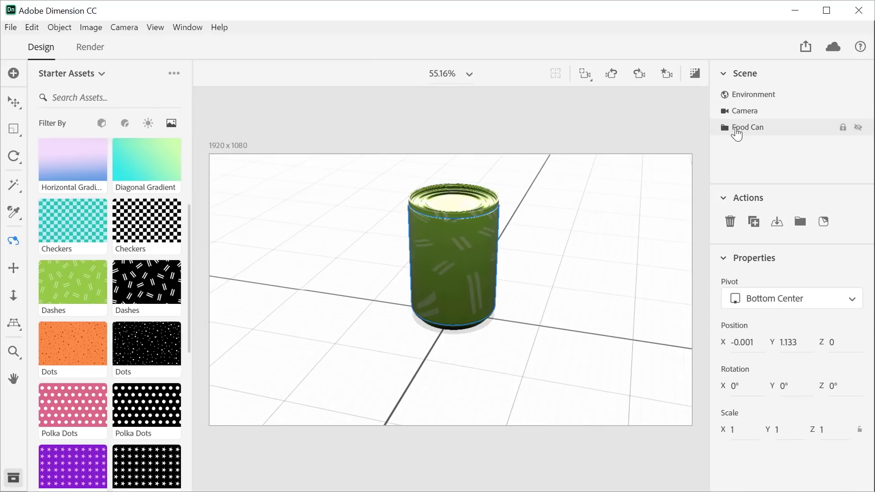
left_click(124, 124)
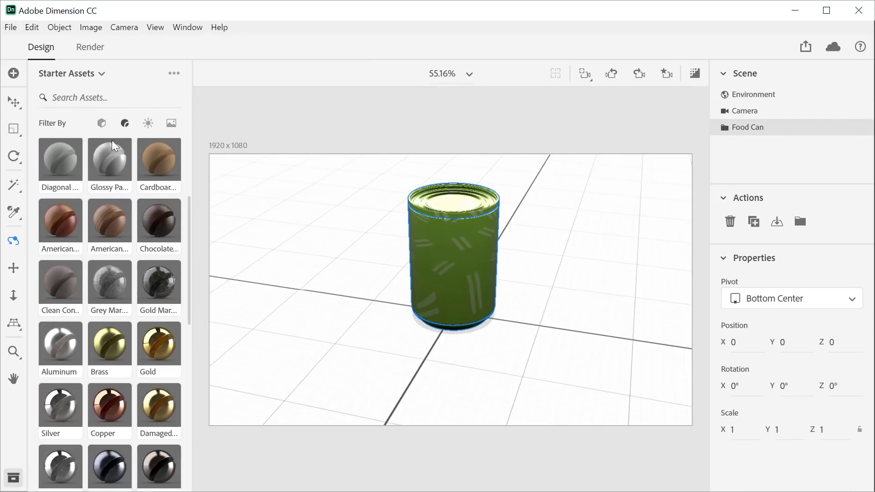
left_click(66, 337)
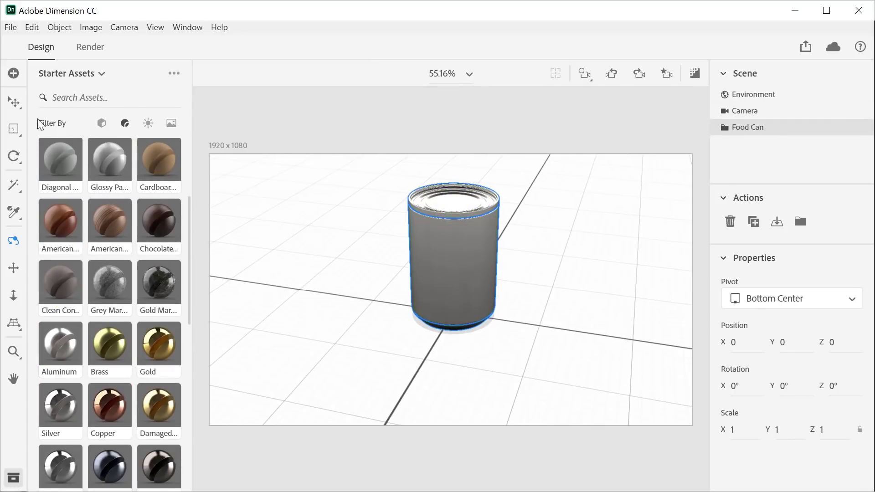
Place the Fire graphic from the starter images as a decal on the front of the can's label.
left_click(171, 123)
scroll(114, 251, "down", 10)
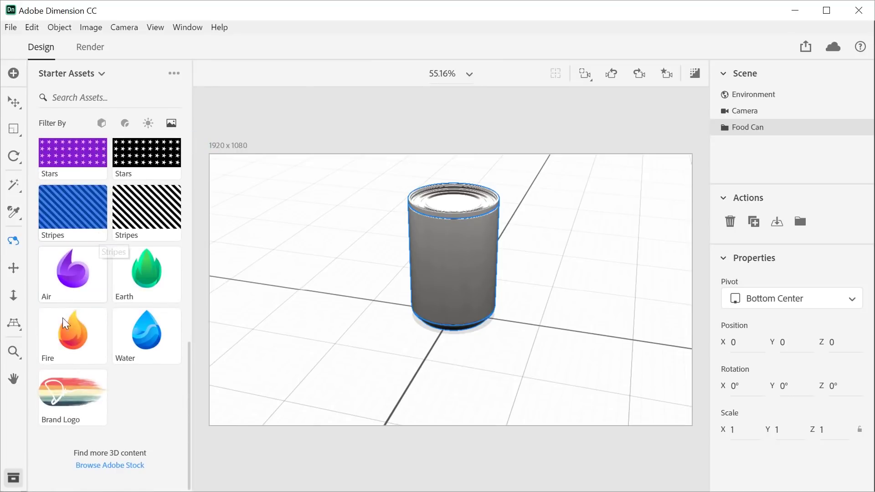
left_click_drag(131, 310, 464, 278)
Set the Table image as background and match the canvas aspect ratio, environment light, sunlight and camera perspective to it.
scroll(156, 228, "up", 10)
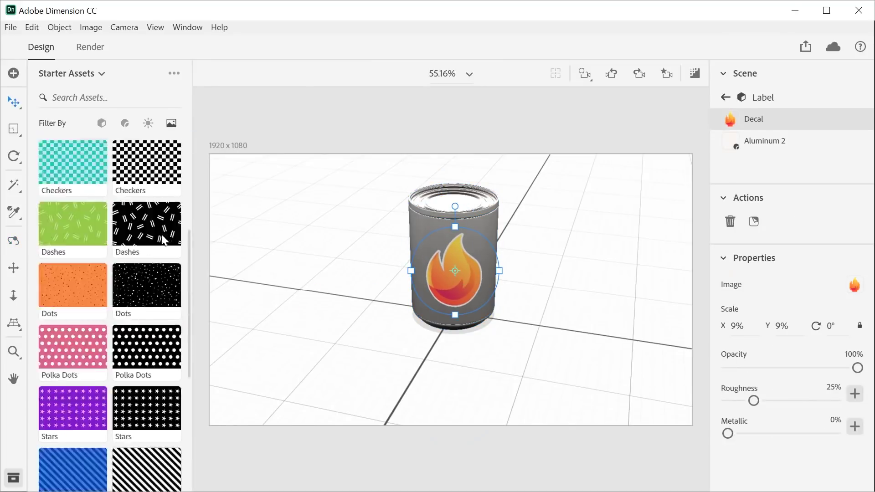
left_click(154, 246)
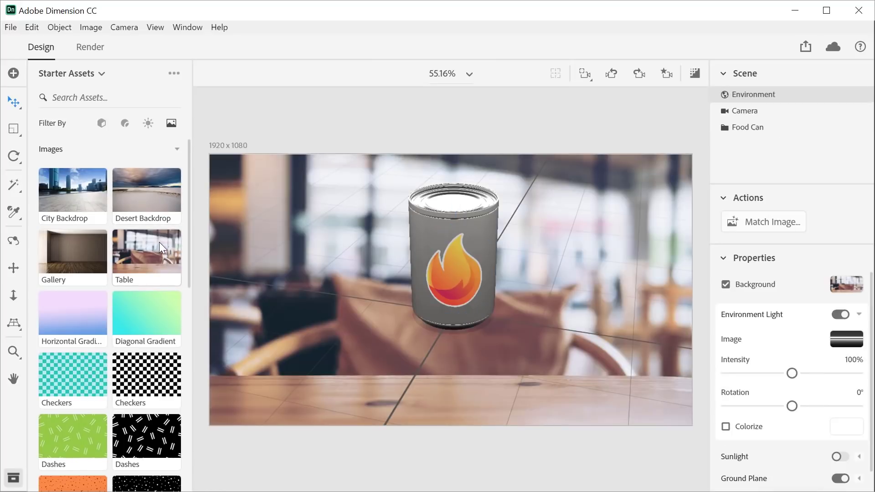
left_click(754, 226)
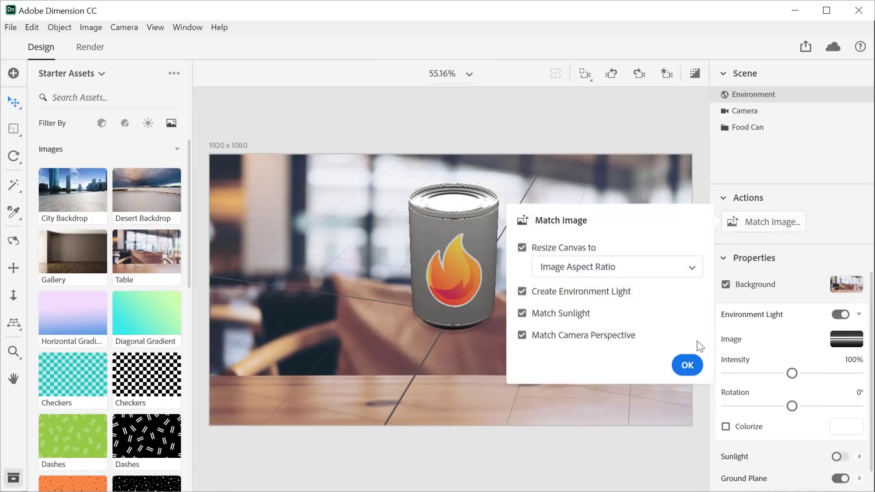
left_click(684, 362)
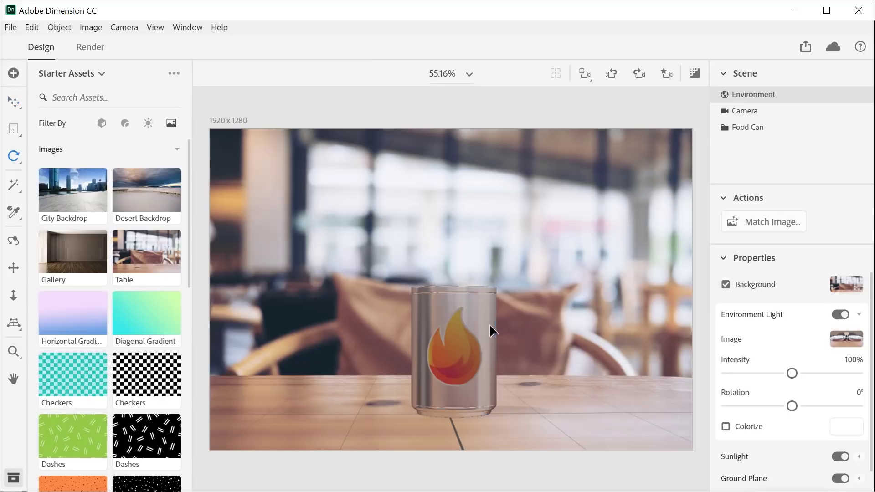
Try rotating the food can, undo it, and preview the image used for the environment light.
left_click_drag(489, 324, 494, 342)
key("ctrl+z")
key("v")
key("Escape")
left_click(851, 339)
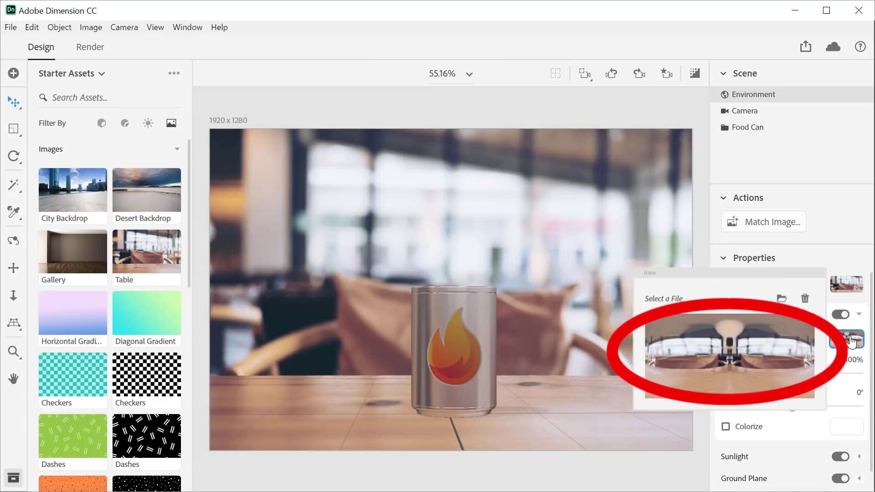
Replace the roughness texture of the label's Aluminum 2 material with the black Dots image.
double_click(488, 319)
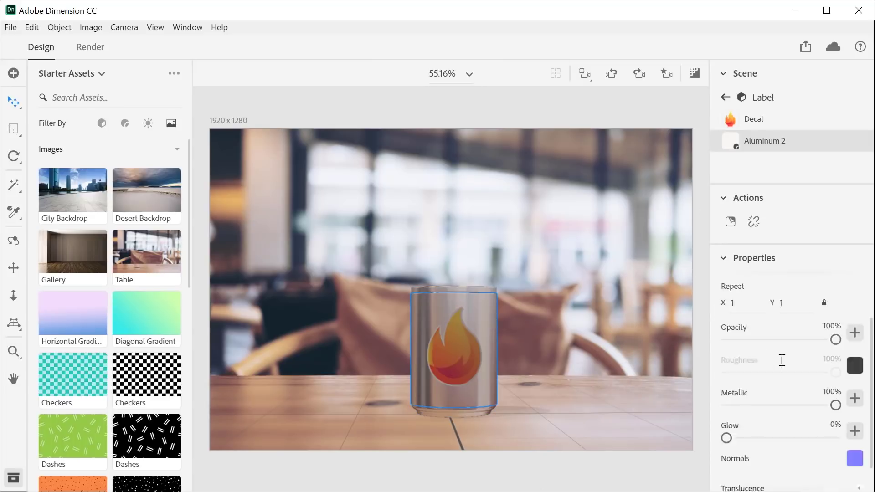
scroll(781, 359, "down", 1)
left_click(852, 339)
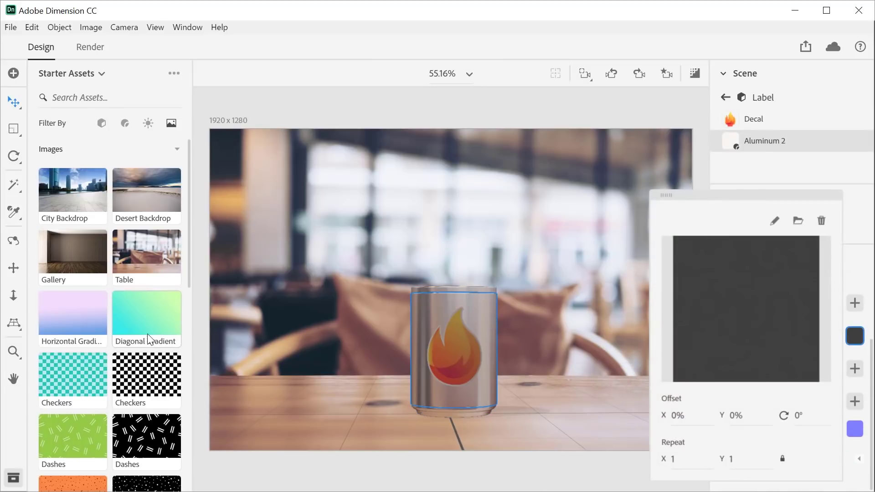
scroll(147, 335, "down", 5)
left_click_drag(148, 292, 751, 315)
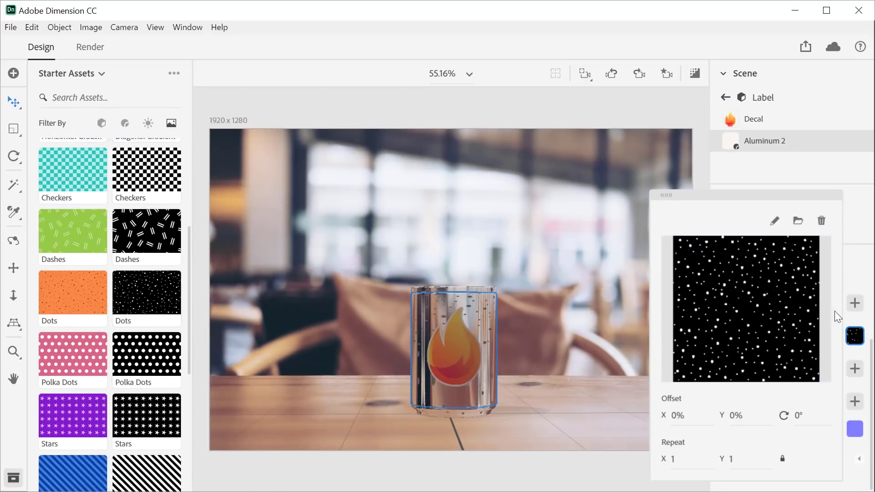
left_click(857, 345)
Use the black-and-white Stripes image as the metallic texture of the label's Aluminum 2 material.
left_click(855, 369)
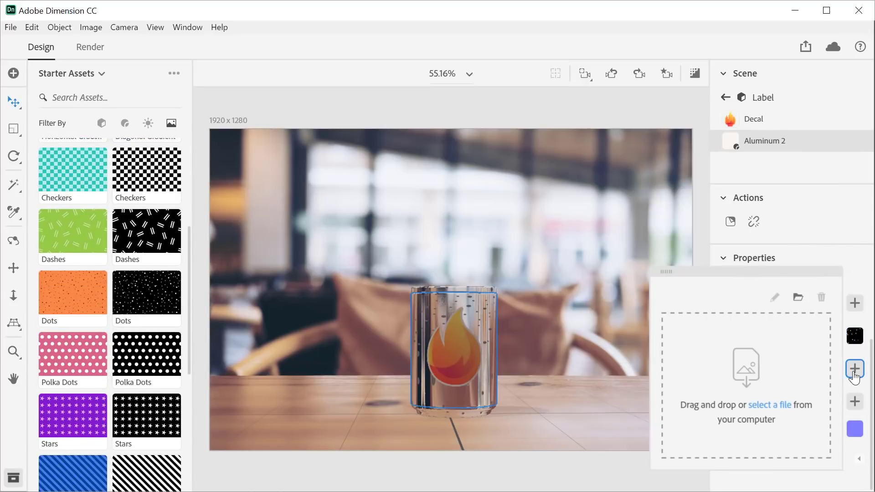
scroll(109, 314, "down", 3)
left_click_drag(147, 342, 765, 360)
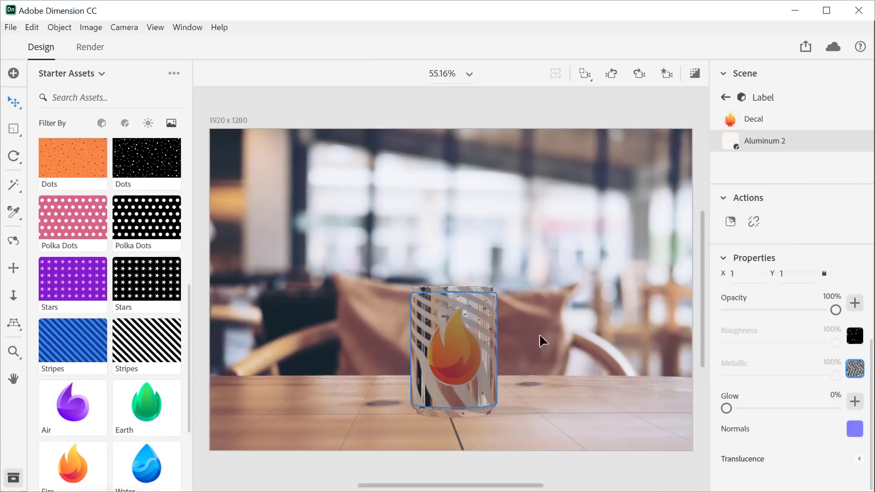
Rotate the food can to examine how the dots and stripes textures affect its reflections, and deselect it.
key("r")
left_click_drag(491, 348, 473, 338)
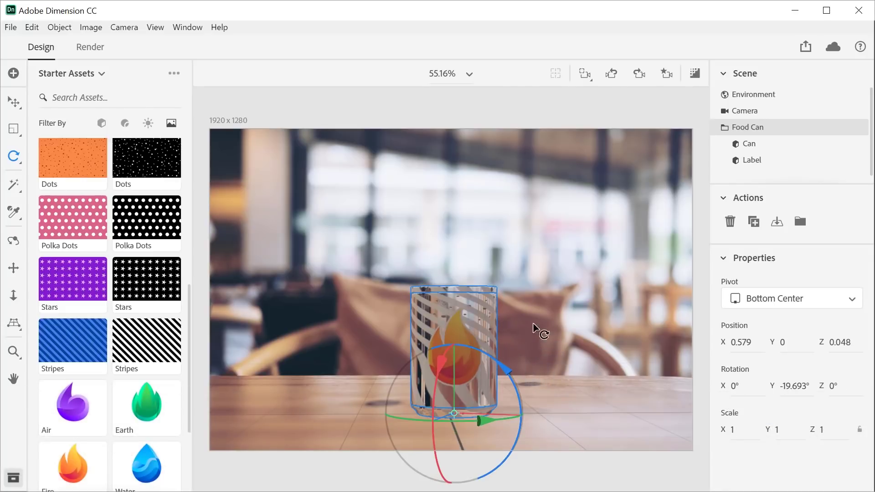
left_click(538, 327)
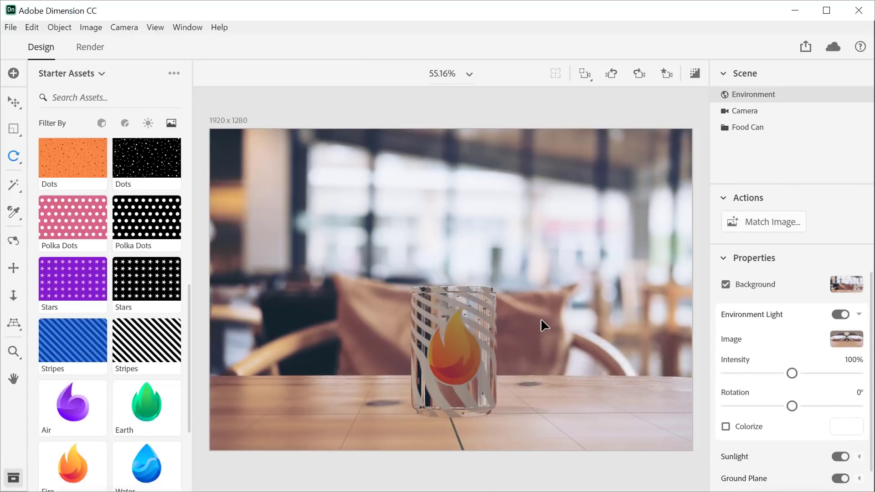
Switch the assets to Libraries and place the Rocket graphic from the Logos library on the can's label.
left_click(93, 73)
left_click(84, 117)
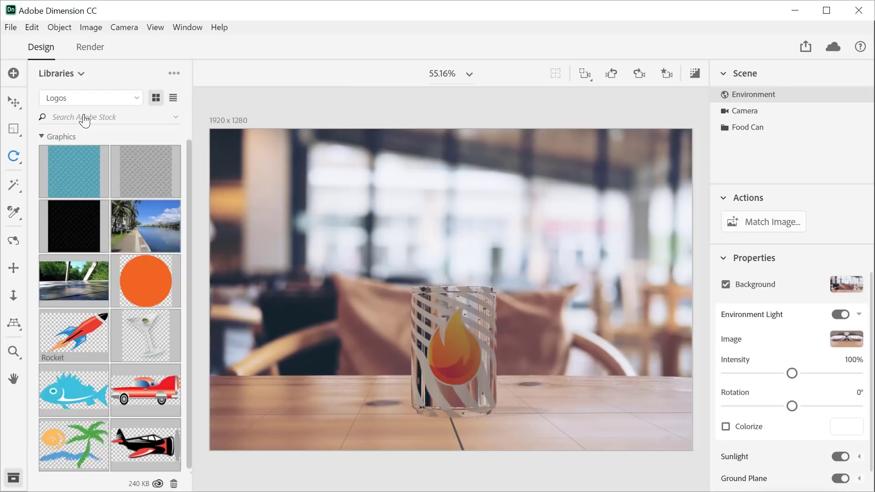
left_click_drag(82, 346, 476, 350)
left_click(529, 342)
Try rotating the food can to inspect the rocket decal, and undo the rotation.
key("r")
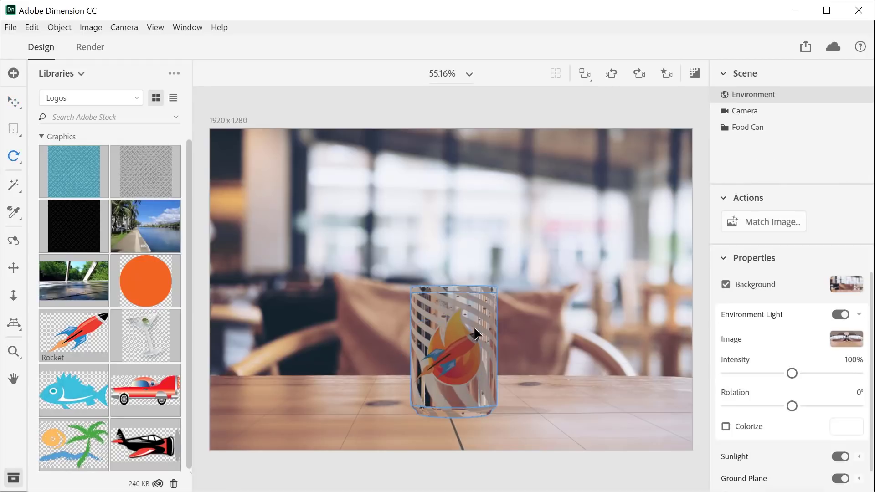
left_click(472, 319)
mouse_move(471, 319)
left_mouse_down()
mouse_move(469, 354)
mouse_move(437, 369)
mouse_move(478, 336)
mouse_move(474, 327)
left_mouse_up()
key("ctrl+z")
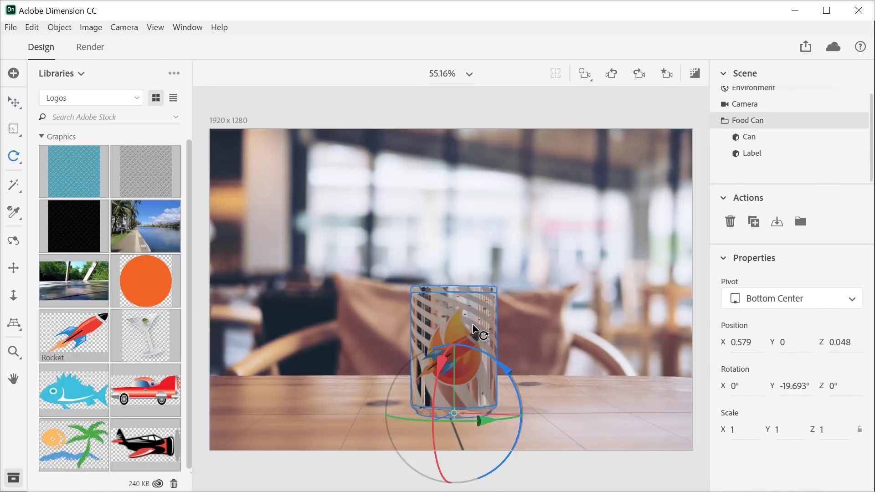
Search Adobe Stock for "white coffee cup" and filter the results to models only.
left_click(86, 119)
type("wh")
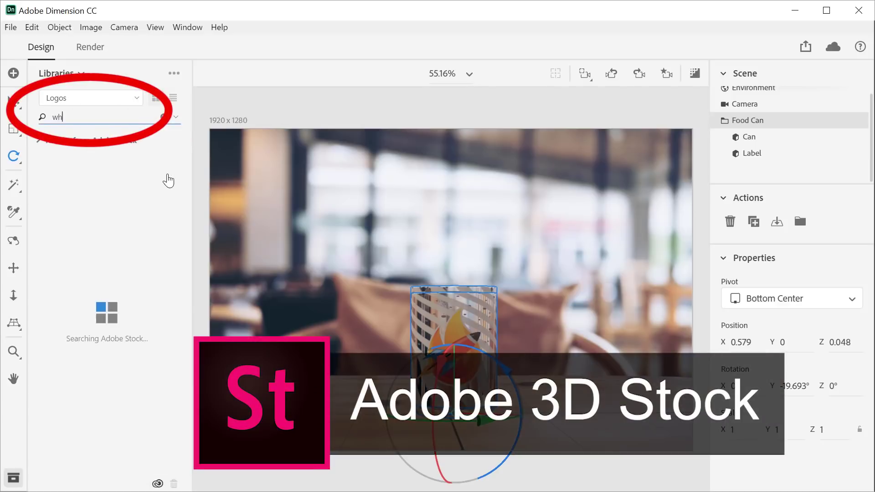
type("ite coffee")
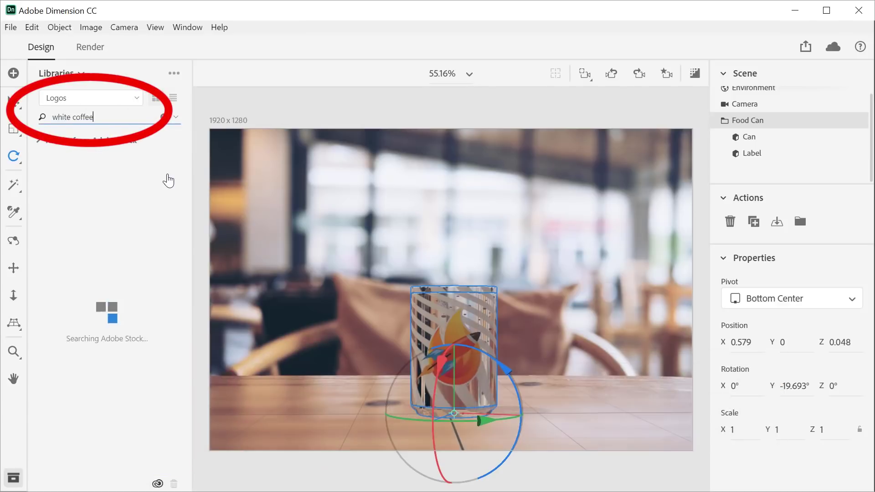
type(" cup")
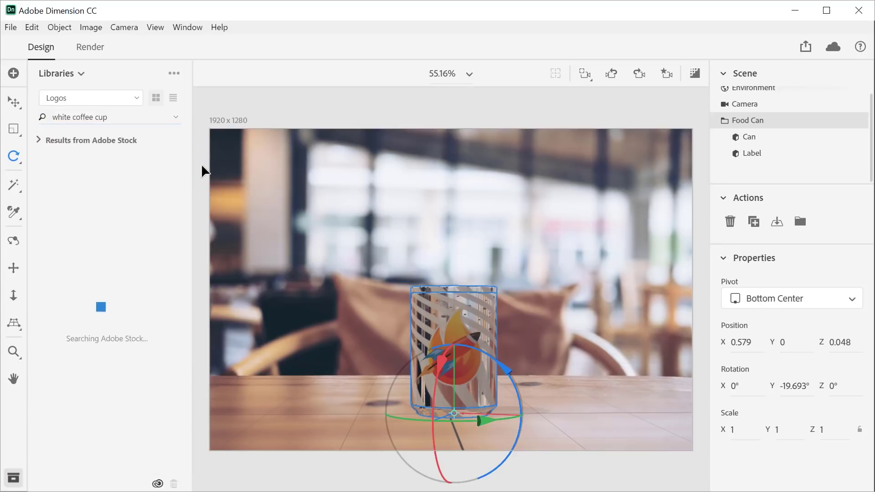
left_click(39, 141)
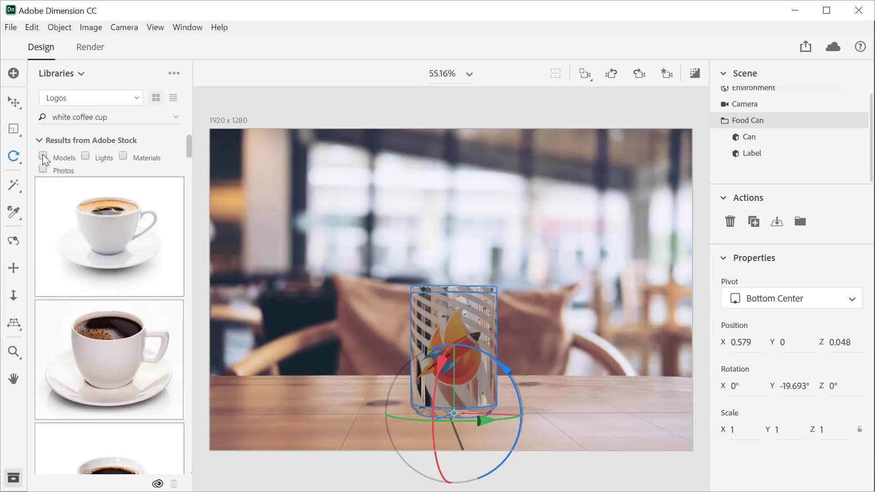
left_click(43, 157)
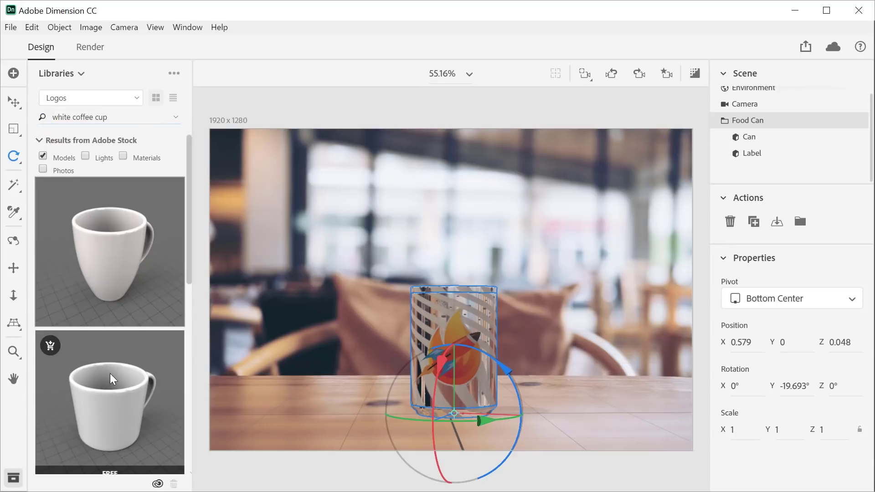
License the free White coffee cup model from the stock results and save it to the Logos library.
scroll(113, 379, "down", 3)
left_click(48, 276)
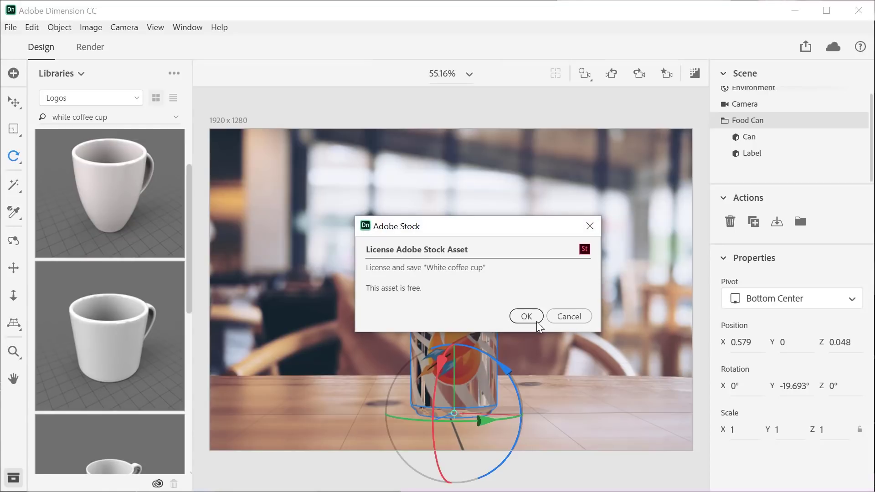
left_click(537, 322)
Place the White coffee cup on the table to the left of the food can and scale it uniformly to about 1.176.
key("v")
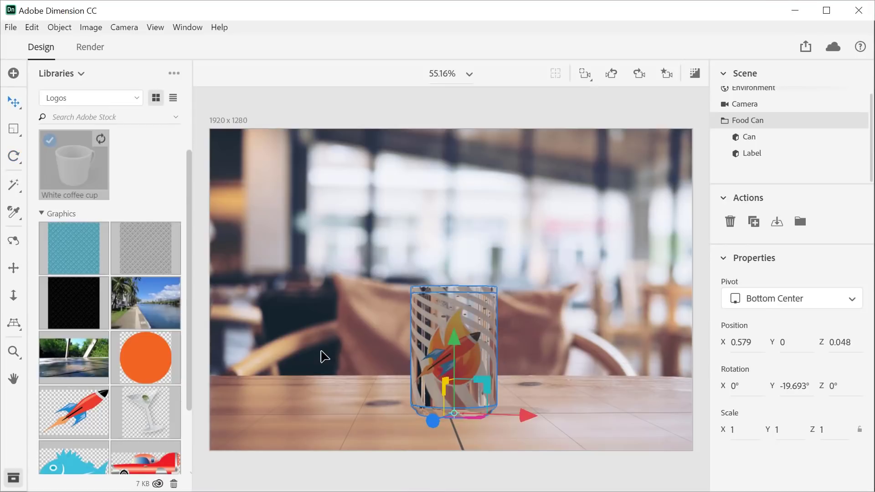
left_click(322, 356)
left_click_drag(104, 187, 365, 421)
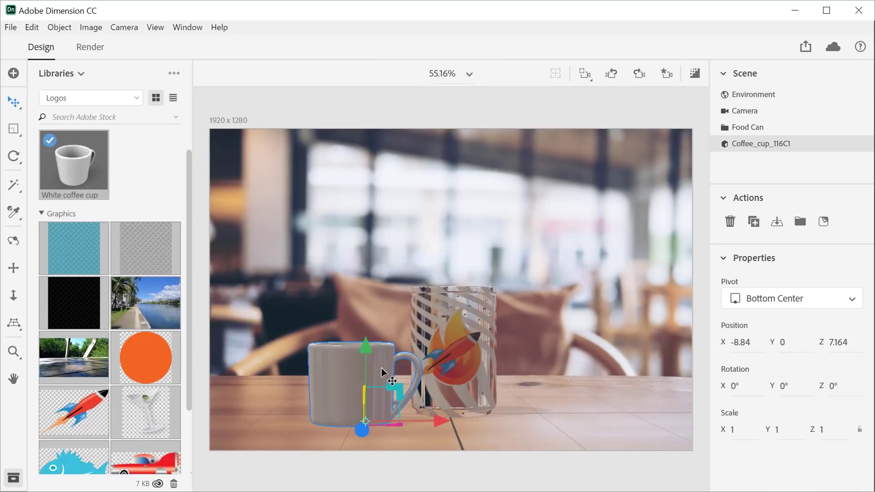
left_click_drag(395, 388, 421, 357)
Set the base color of the coffee cup's material to a dark grey, RGB 51, 49, 49.
left_click(346, 374)
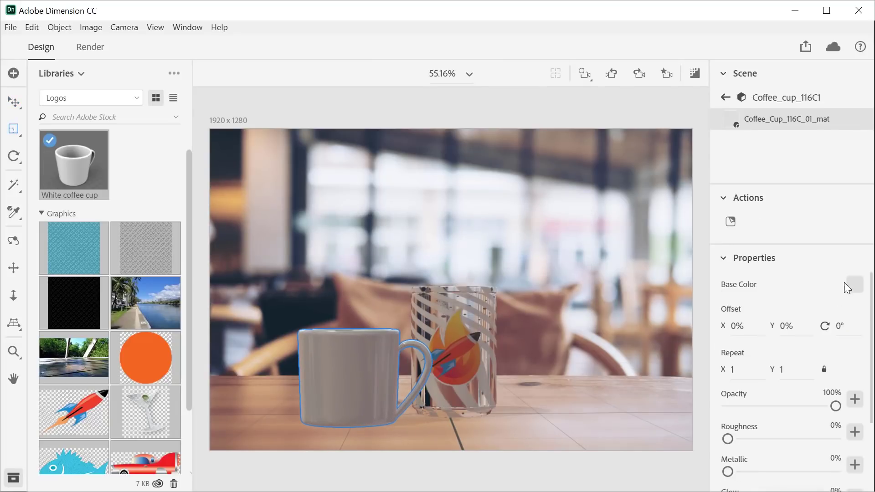
left_click(854, 286)
left_click_drag(674, 273, 668, 290)
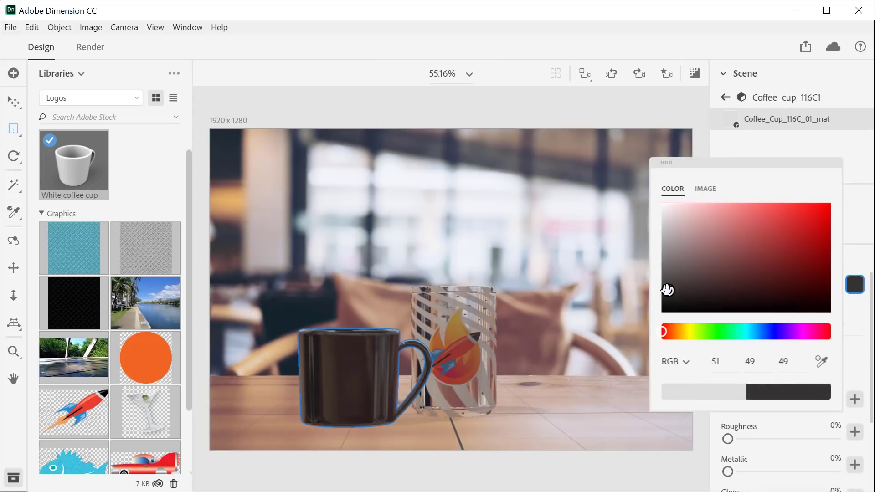
left_click(855, 259)
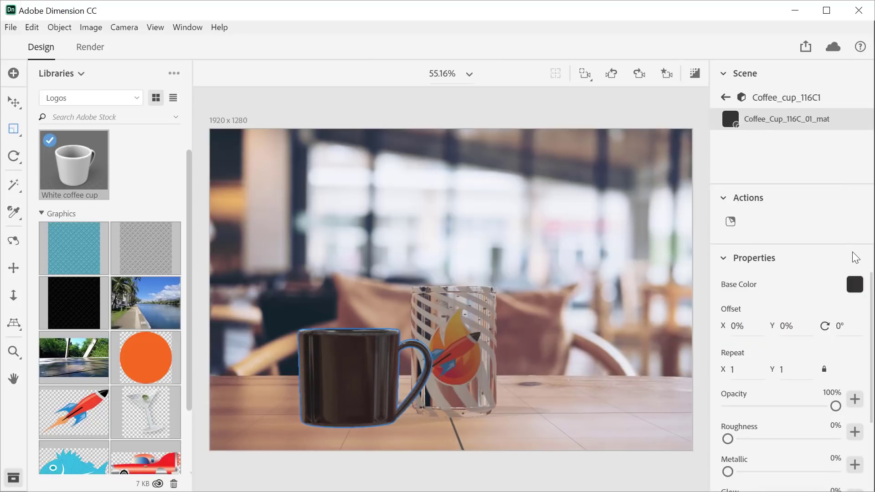
Browse the Adobe Stock website's free 3D collection and license the Can with insulator model, saving it to the library.
left_click(12, 73)
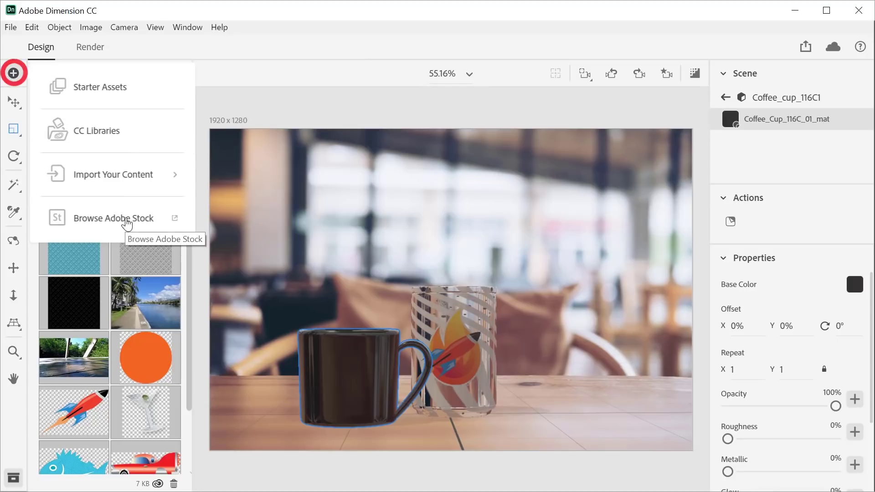
left_click(127, 223)
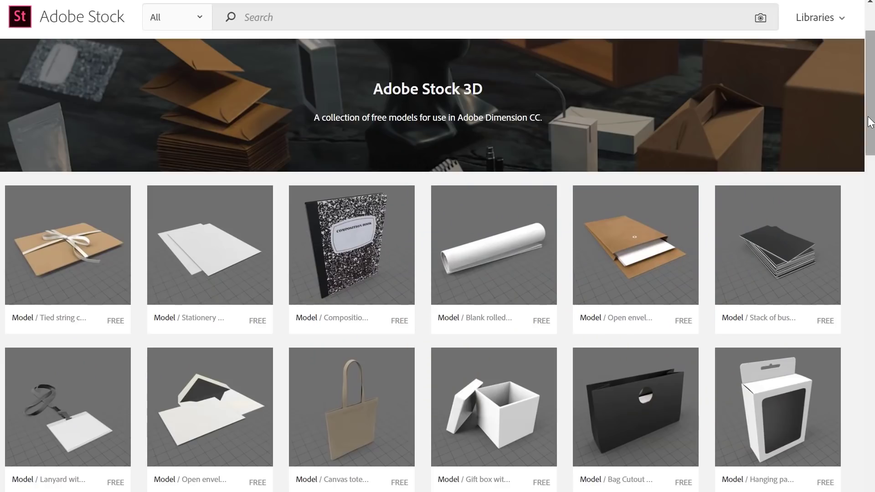
left_click_drag(868, 122, 868, 437)
scroll(538, 350, "down", 8)
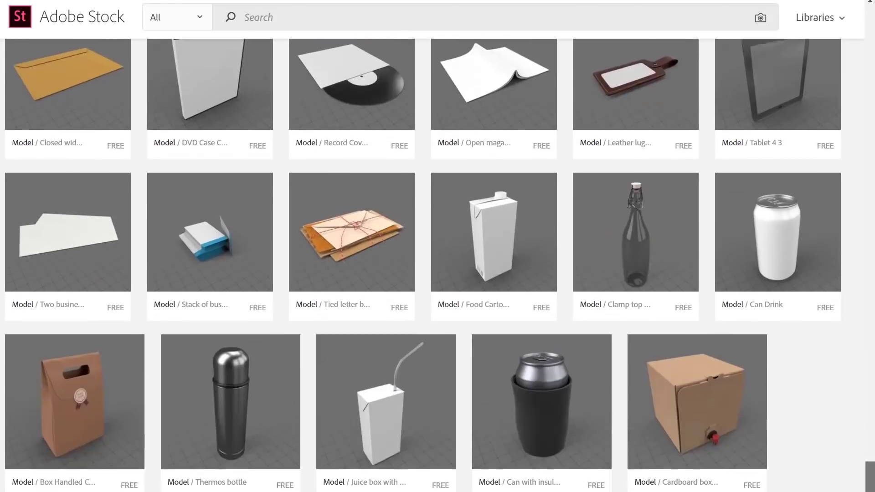
left_click(541, 435)
scroll(553, 427, "down", 2)
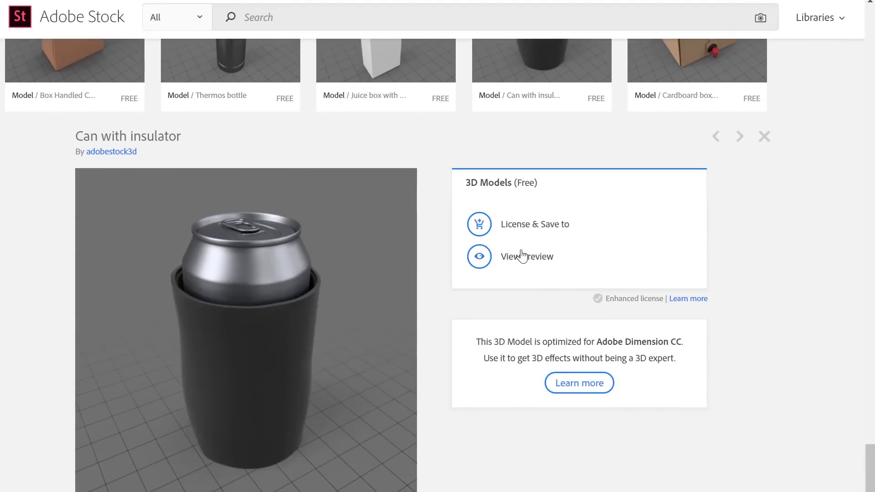
left_click(483, 228)
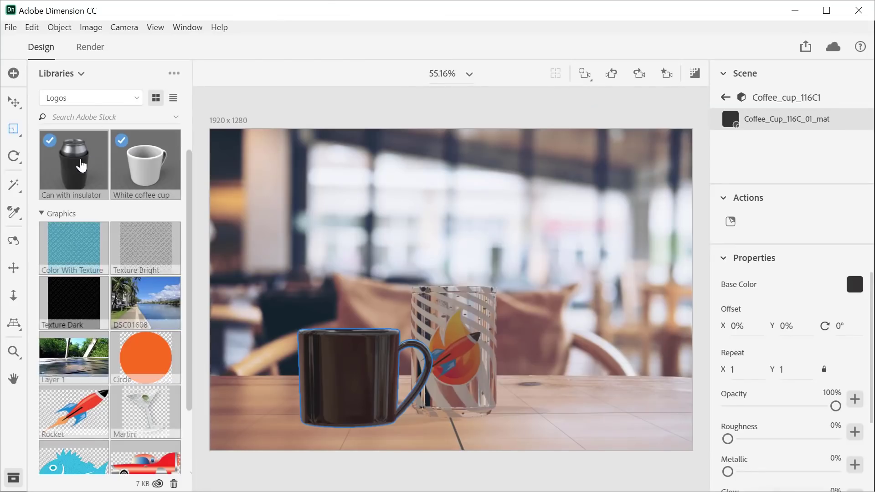
Place the Can with insulator on the table to the right of the food can and scale it uniformly to about 1.276.
left_click_drag(81, 166, 537, 422)
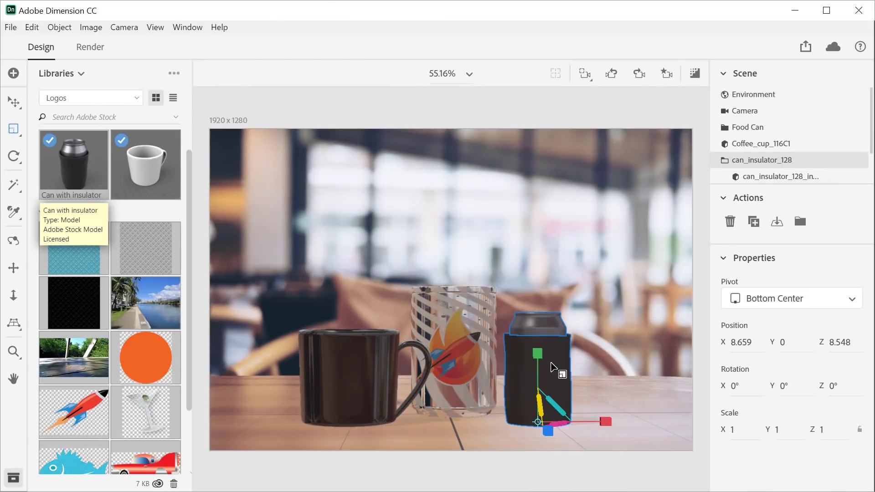
left_click_drag(553, 366, 575, 338)
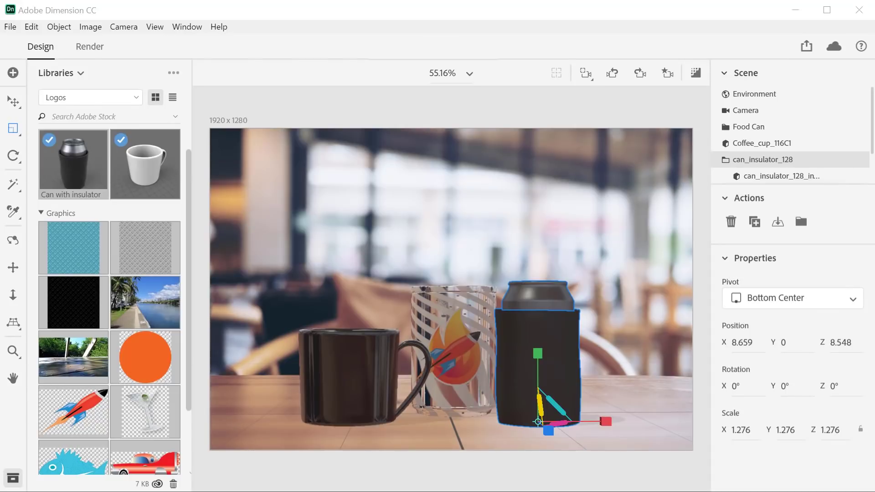
Add the bottle with dropper model in front of the food can and set its base color to dark grey, RGB 79, 77, 77.
left_click_drag(301, 261, 501, 346)
key("v")
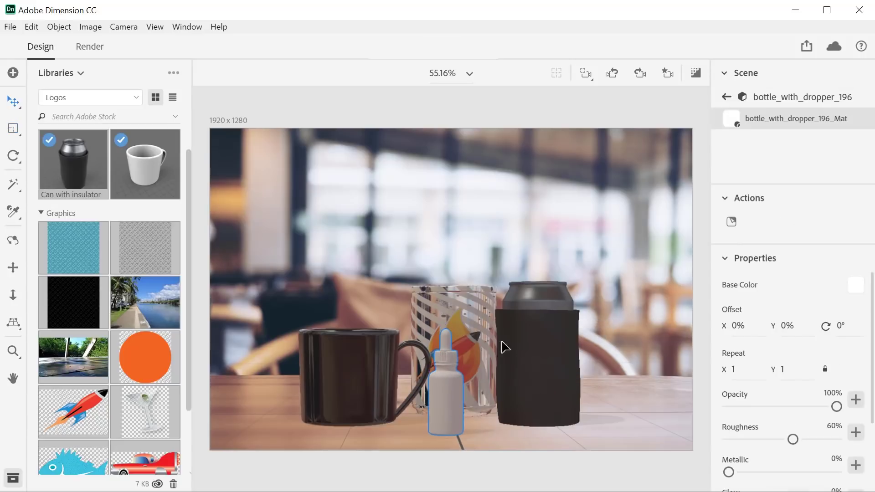
left_click(856, 285)
left_click_drag(674, 253, 667, 267)
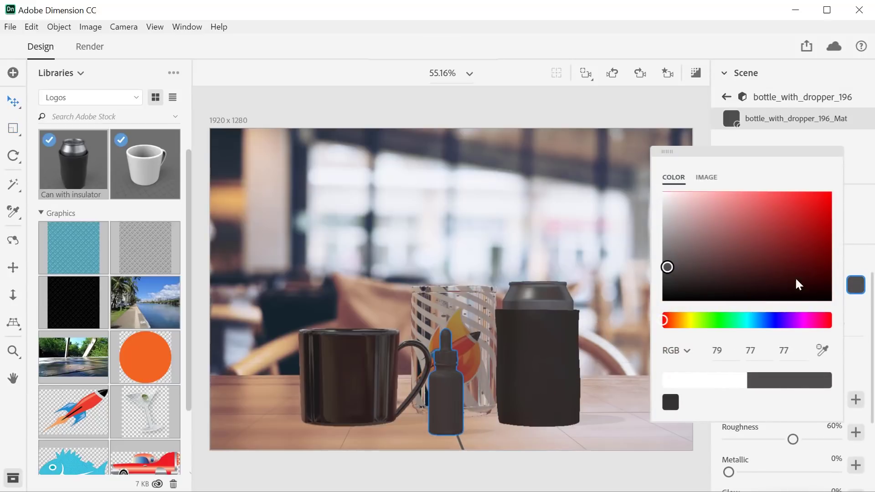
left_click(859, 286)
Look up the Dimension Help resource among the program's help options.
left_click(224, 28)
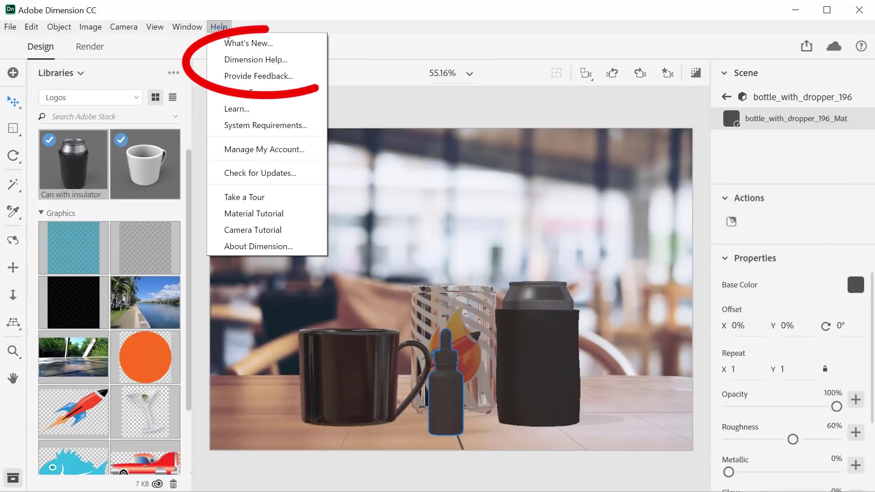
left_click(295, 59)
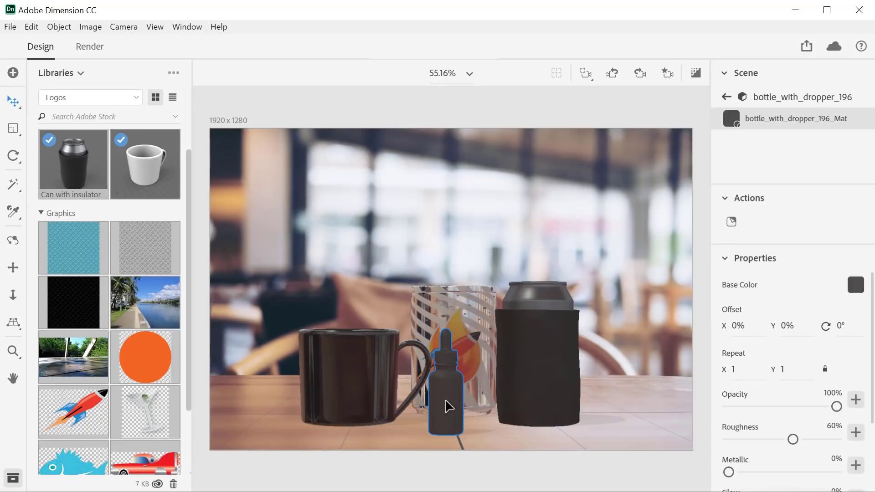
Move the dropper bottle closer to the insulated can and rotate the coffee cup to about 156° around its Y axis.
left_click_drag(458, 405, 480, 404)
left_click(377, 373)
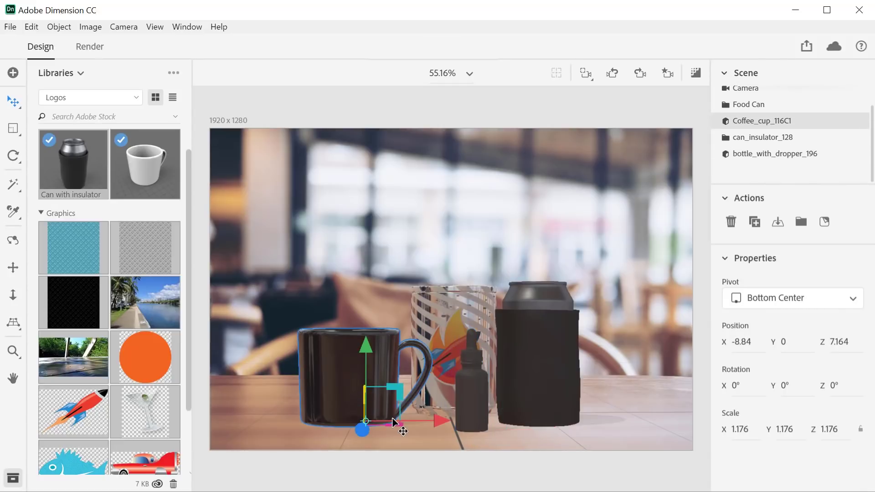
key("r")
left_click_drag(413, 425, 265, 390)
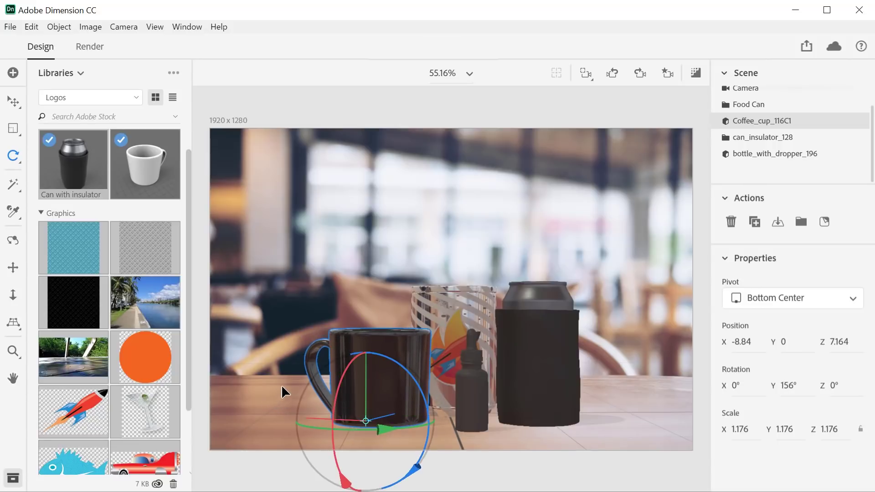